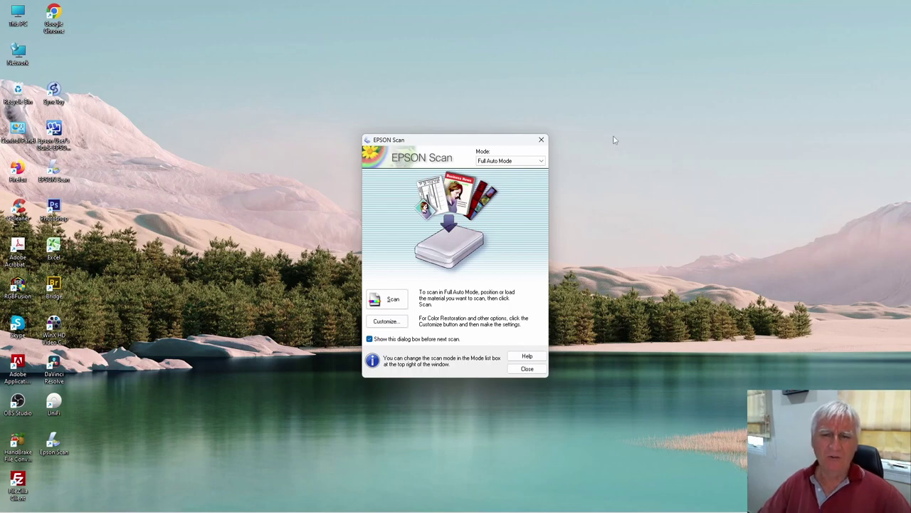
left_click(542, 162)
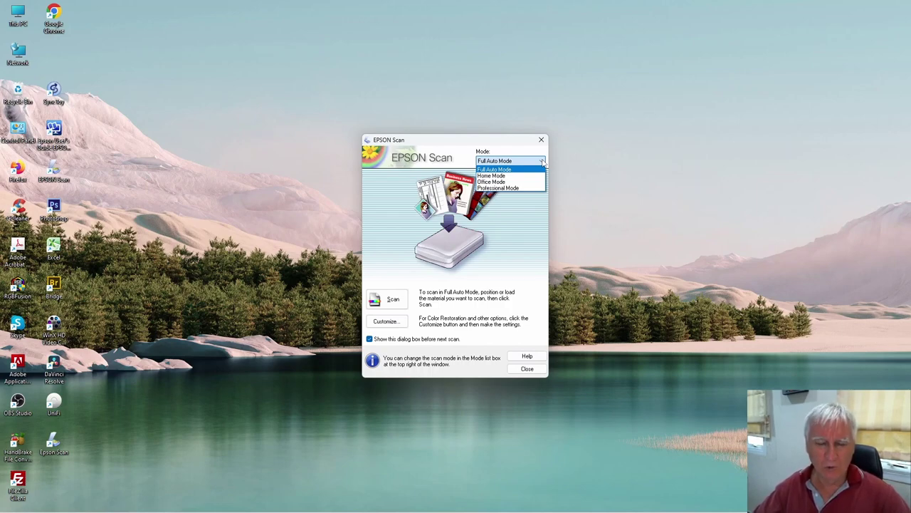
left_click(542, 163)
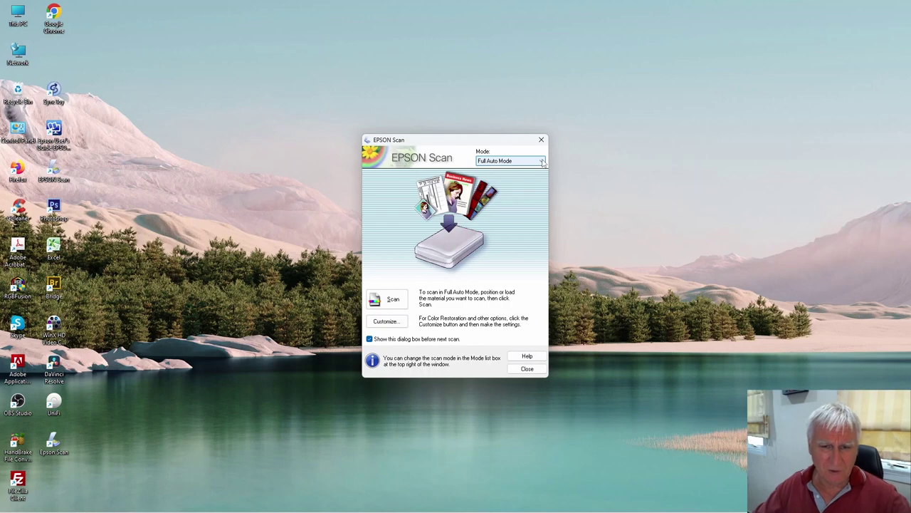
- Open the Full Auto Mode Customize dialog and set the document type back to Film after trying Photograph/Document
left_click(388, 322)
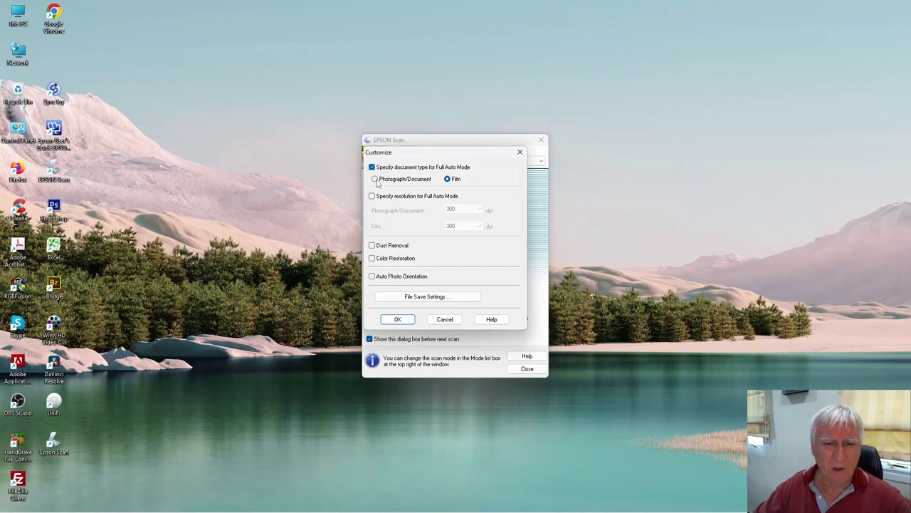
left_click(376, 180)
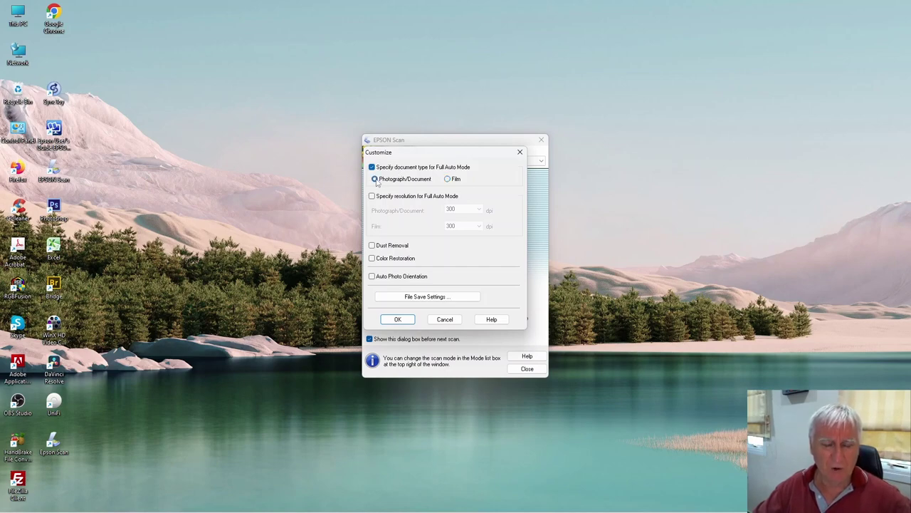
left_click(447, 179)
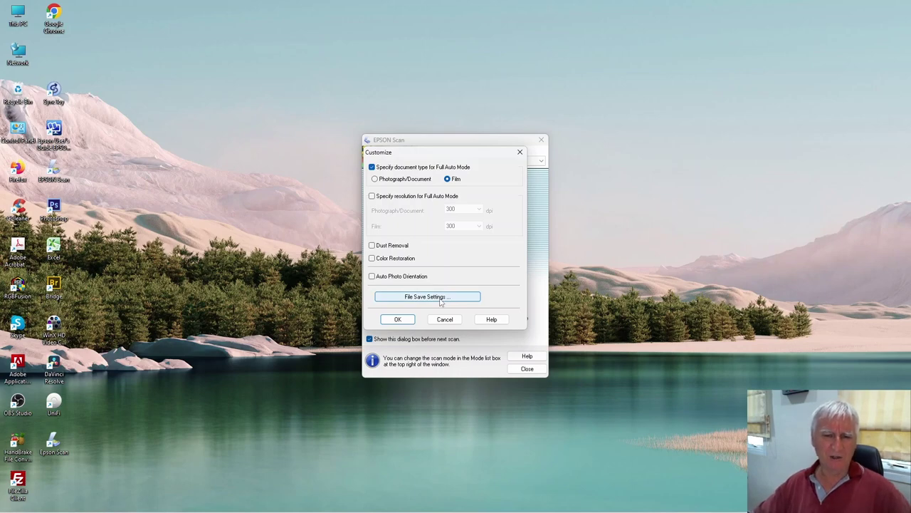
left_click(441, 299)
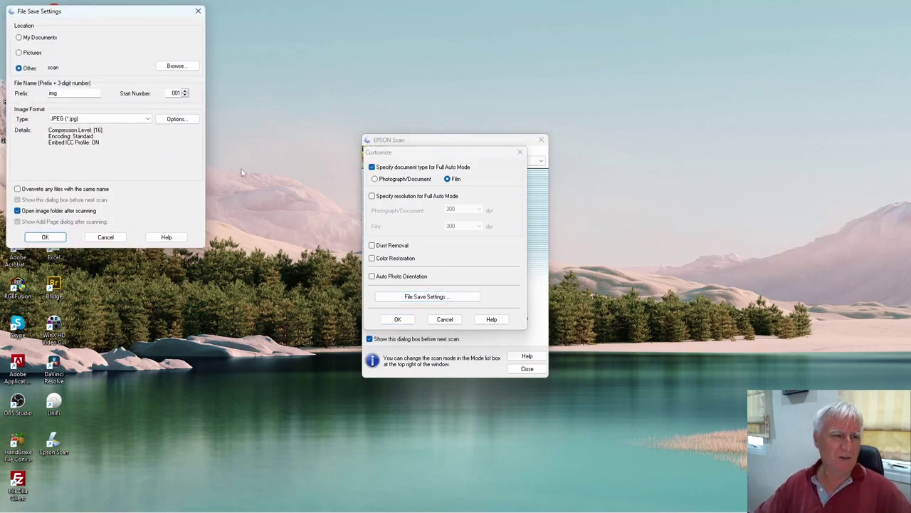
left_click(176, 67)
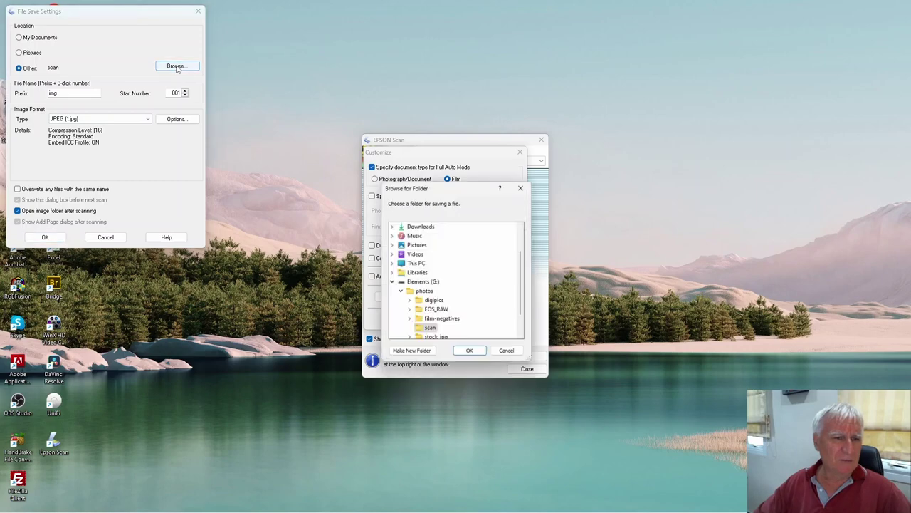
left_click(508, 354)
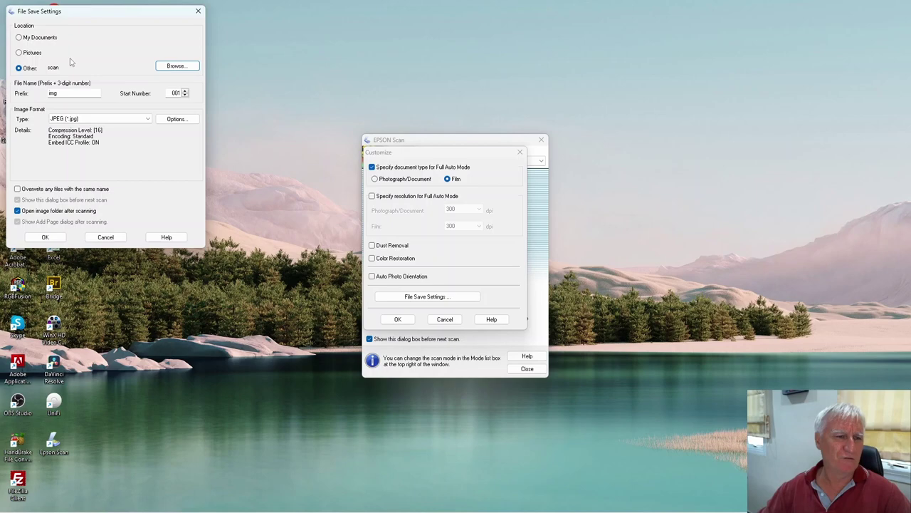
left_click(148, 119)
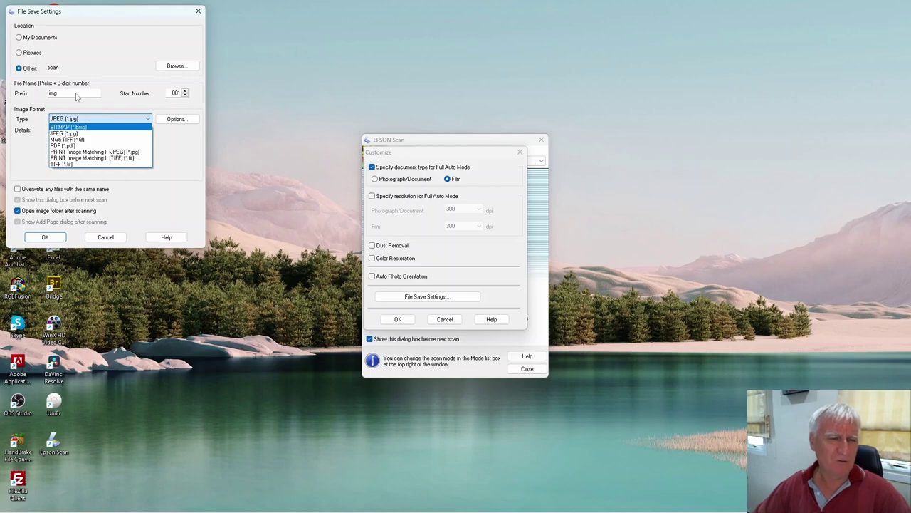
left_click(142, 109)
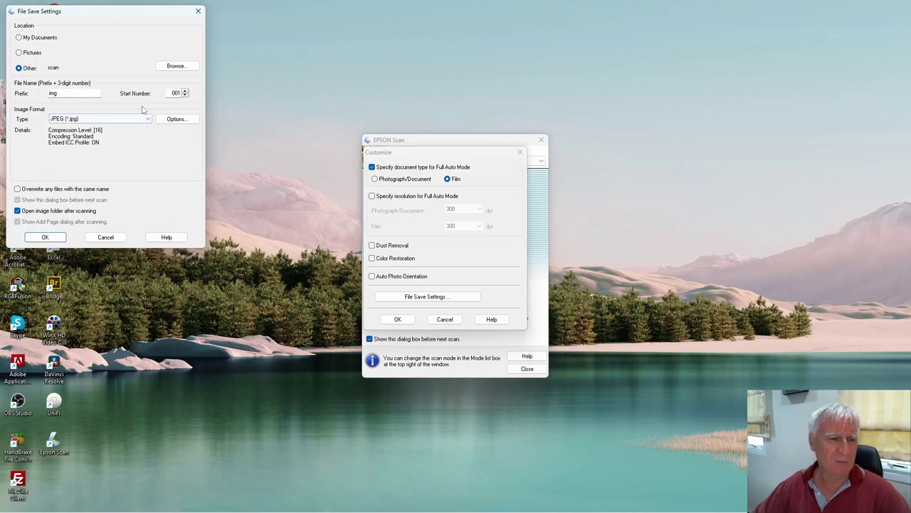
left_click(45, 237)
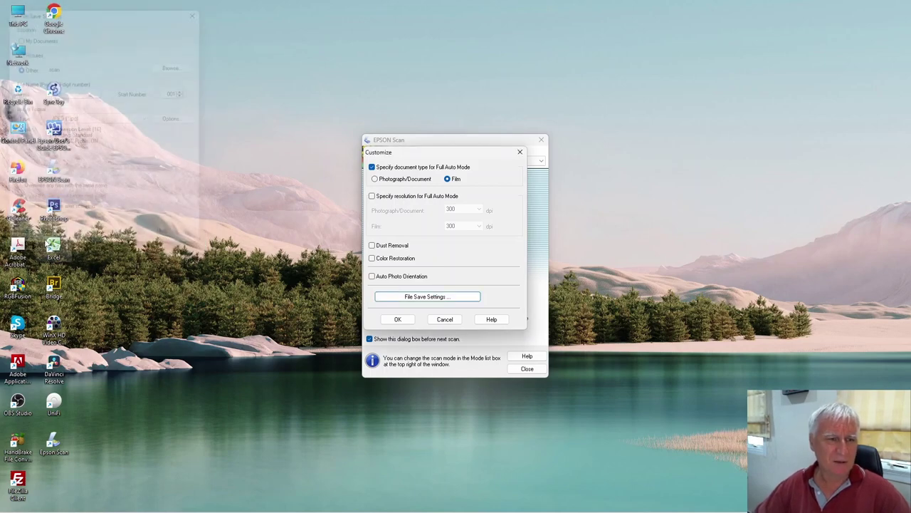
- Confirm the Customize settings with OK to return to the Full Auto Mode window
left_click(413, 319)
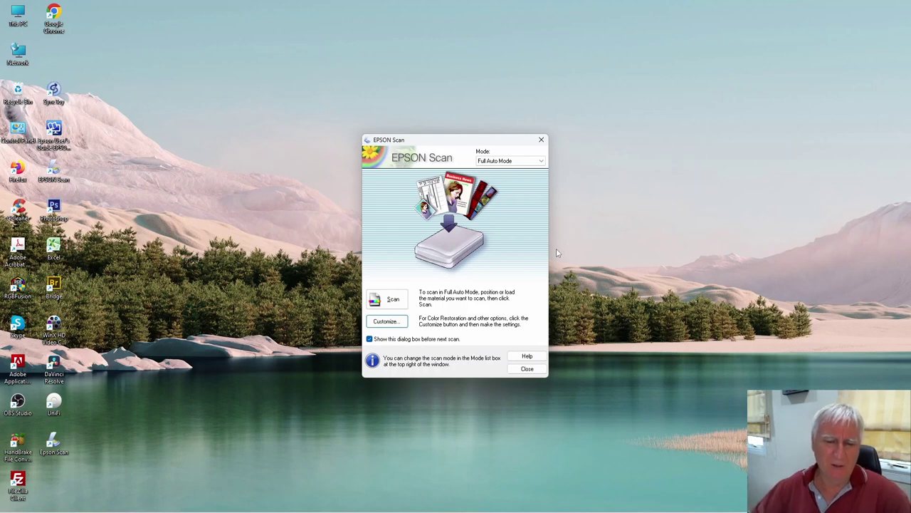
- Scan the film in Full Auto Mode, producing img001.jpg through img012.jpg in the scan folder
left_click(390, 300)
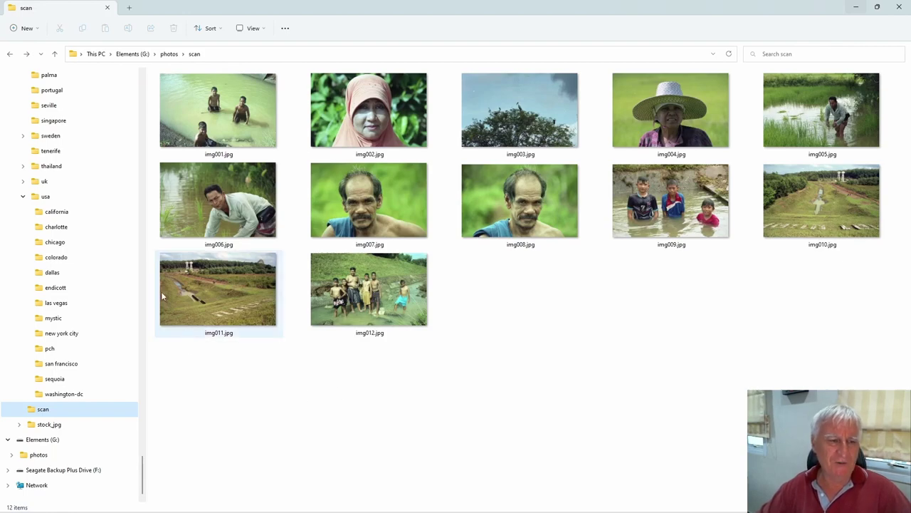
- Browse the folder tree through the usa and california folders to find the scanned JPEG thumbnails
scroll(105, 229, "up", 3)
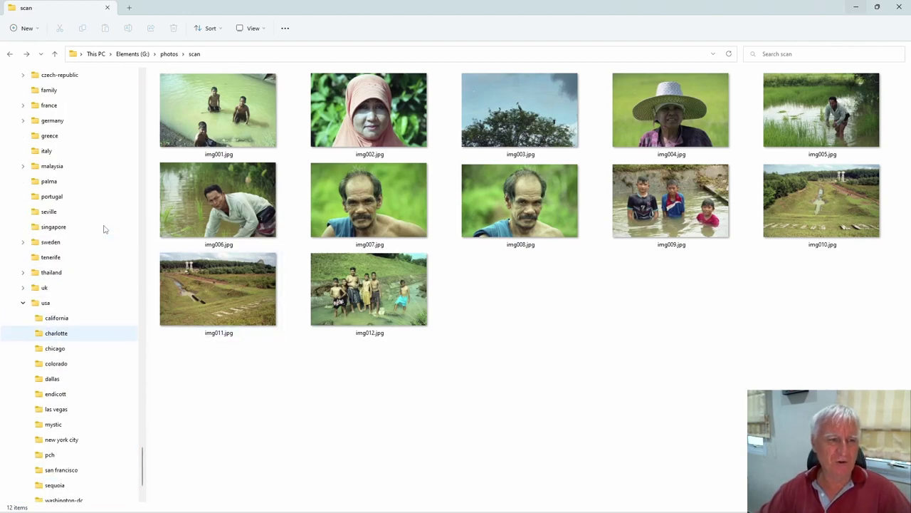
scroll(103, 229, "up", 2)
scroll(103, 229, "down", 2)
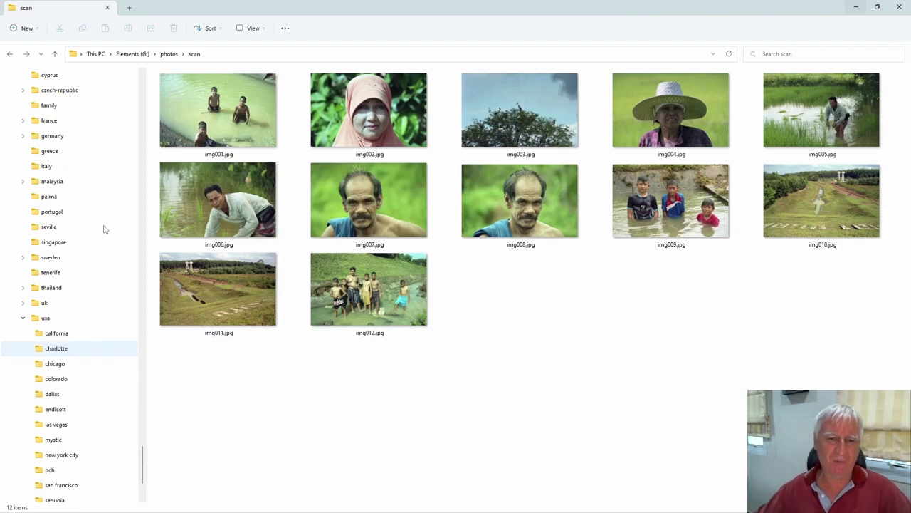
left_click(45, 320)
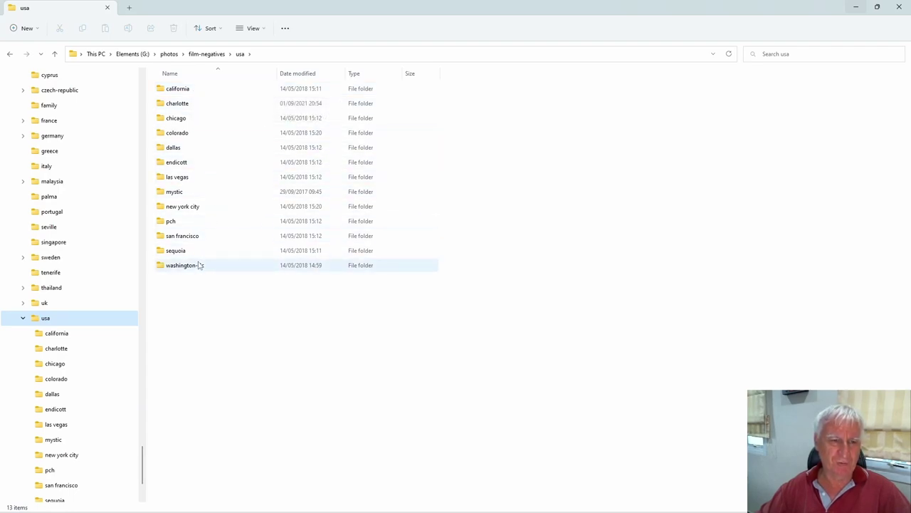
left_click(180, 92)
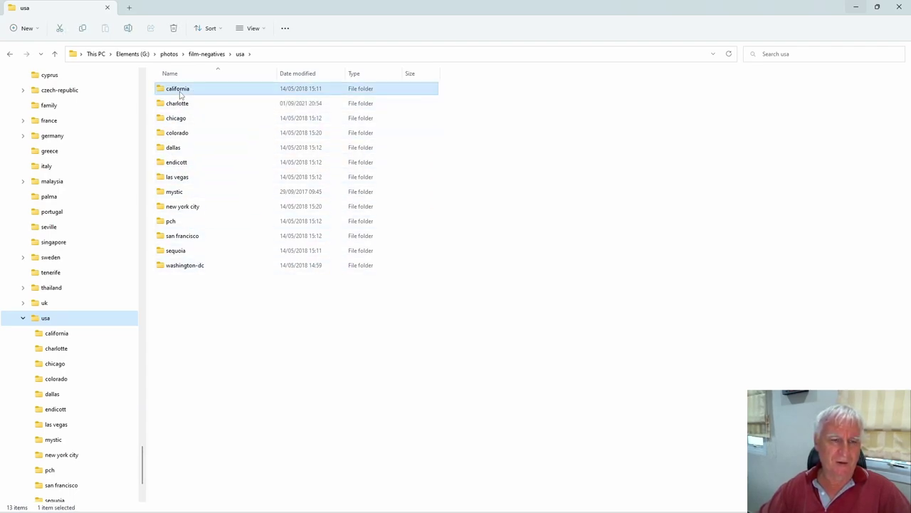
left_click(61, 334)
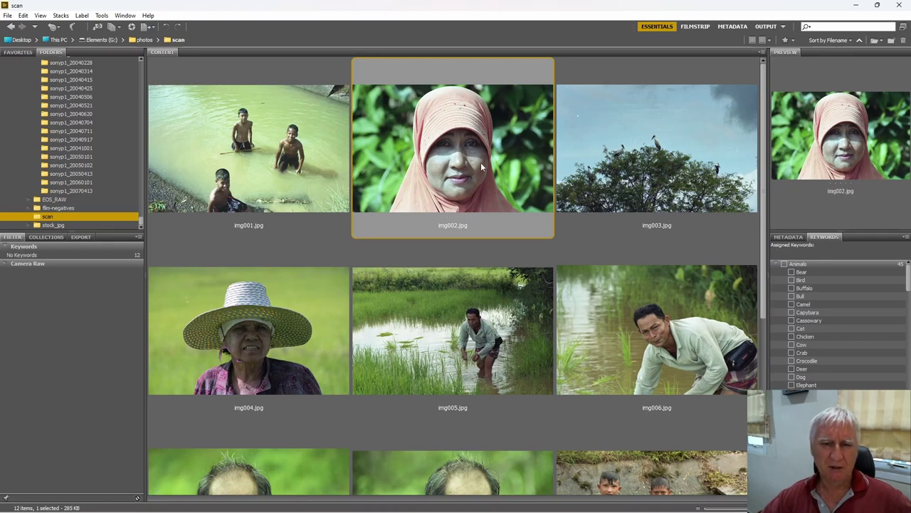
- Give the img006 scan the Select label from its context menu
left_click(670, 337)
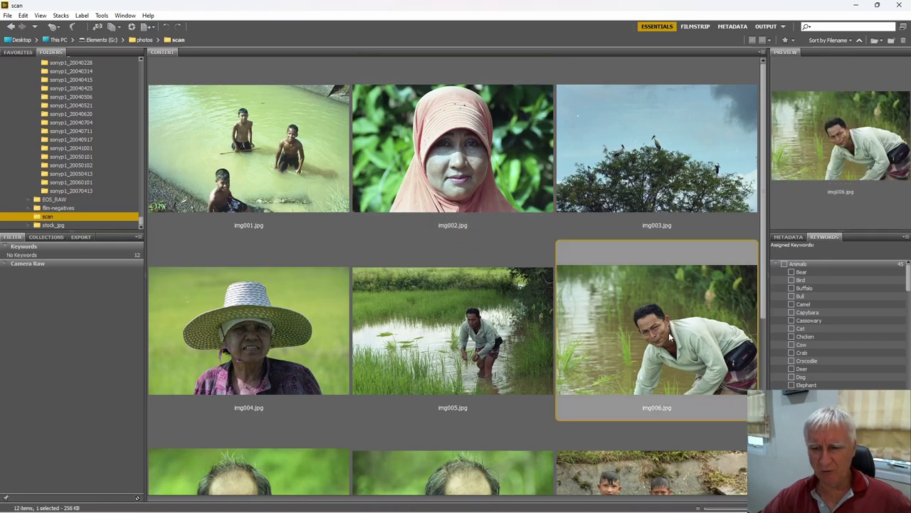
right_click(671, 337)
mouse_move(712, 285)
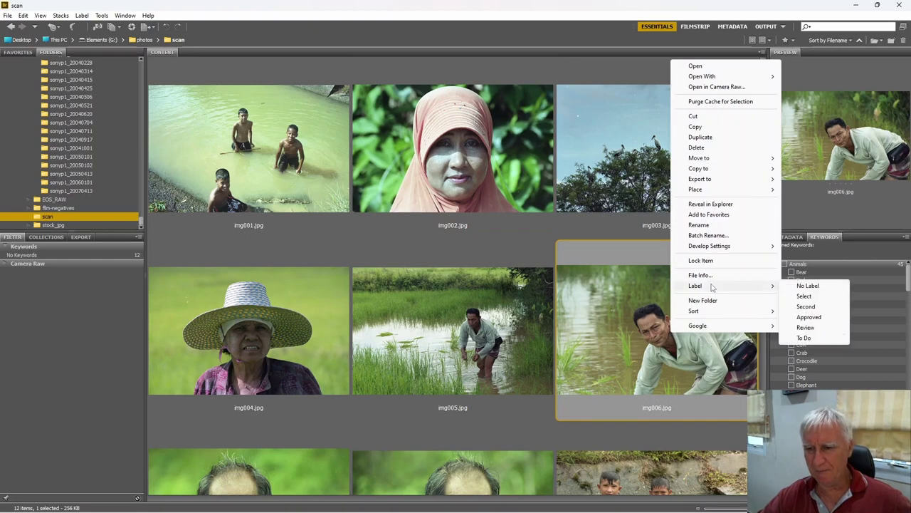
left_click(804, 295)
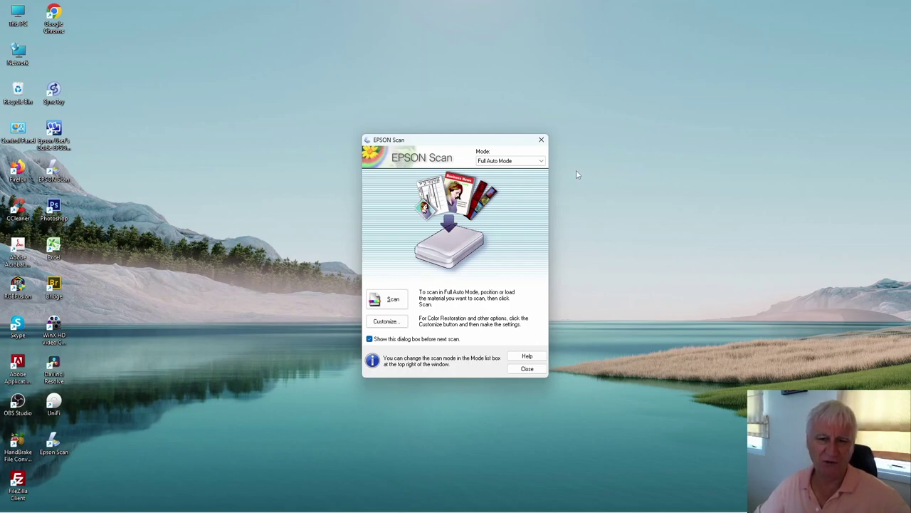
- Switch Epson Scan to Home Mode and try the Screen/Web and Printer destinations
left_click(541, 161)
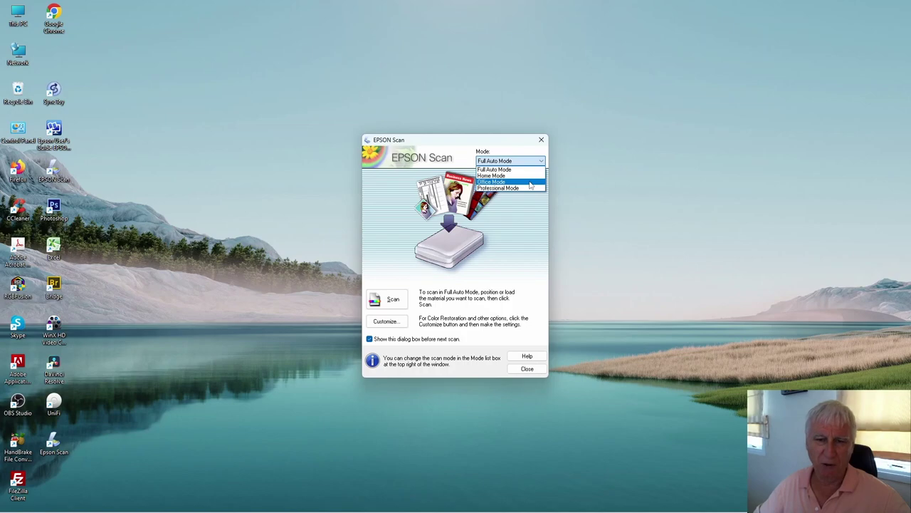
left_click(530, 186)
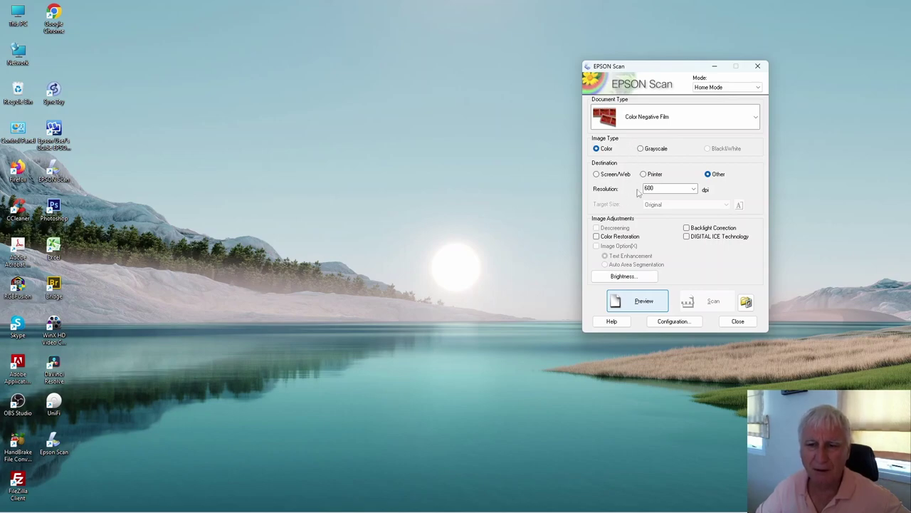
left_click(597, 173)
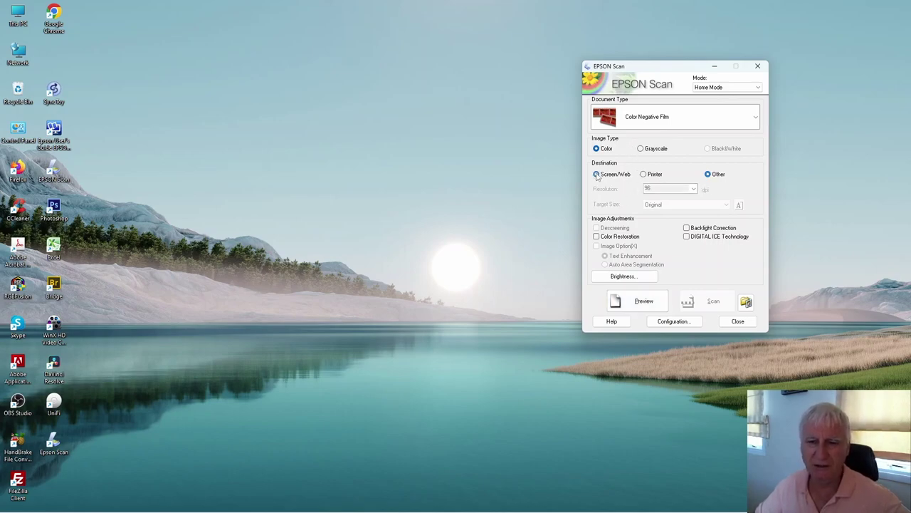
left_click(646, 175)
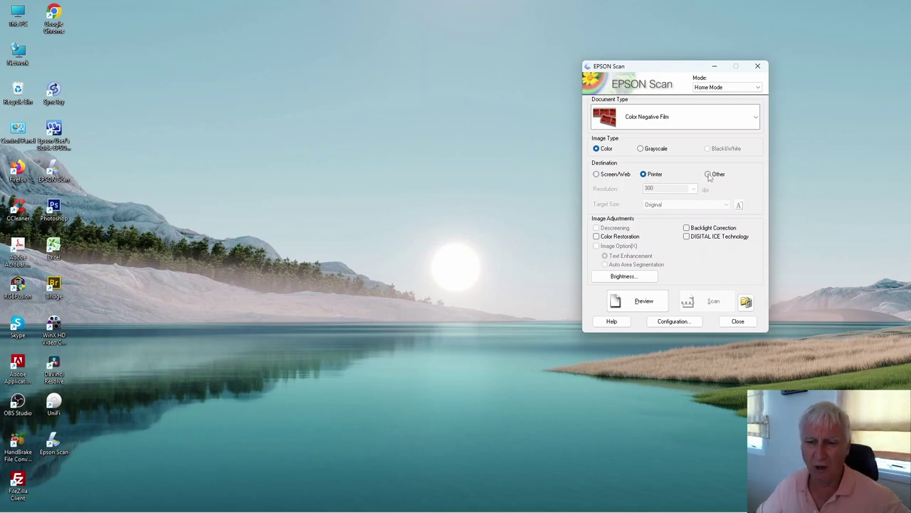
- Choose destination Other at 300 dpi, leaving Color Restoration unticked
left_click(708, 175)
left_click(694, 191)
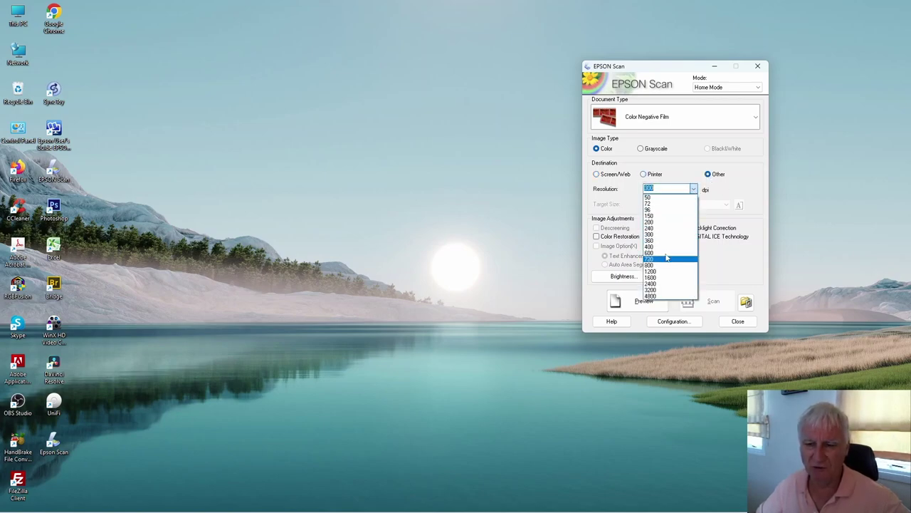
left_click(748, 184)
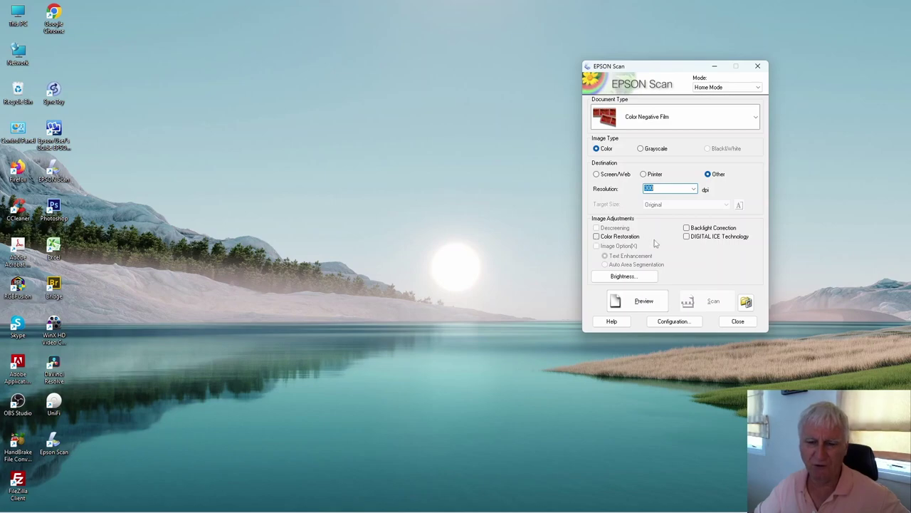
left_click(596, 237)
left_click(597, 237)
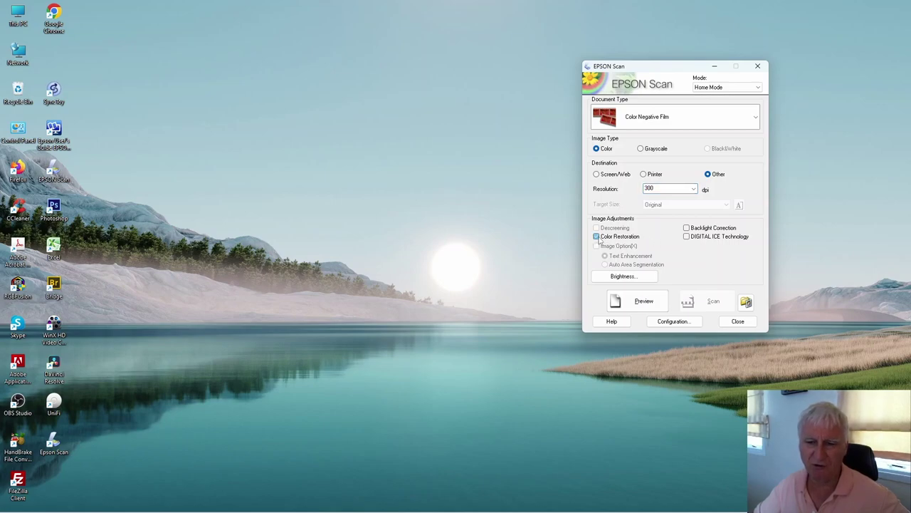
left_click(597, 237)
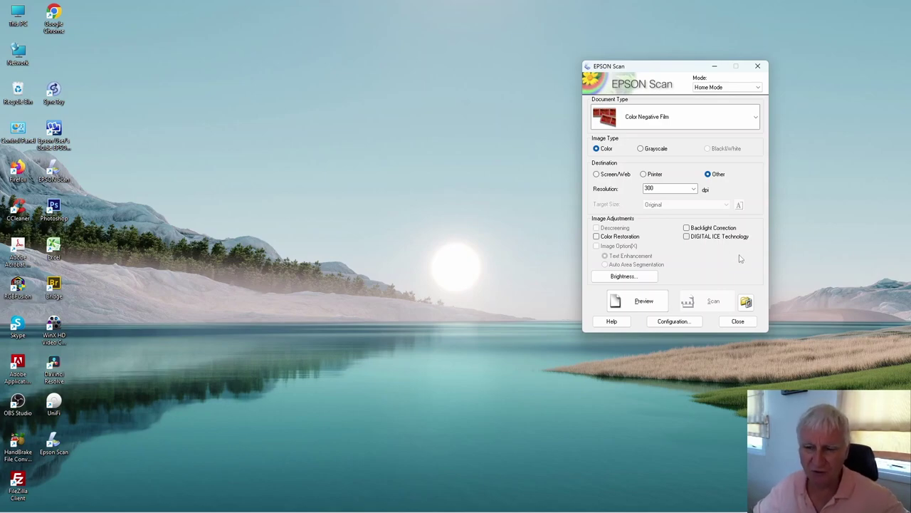
- Check the Brightness settings without changes, then preview the film strip as frame thumbnails
left_click(624, 276)
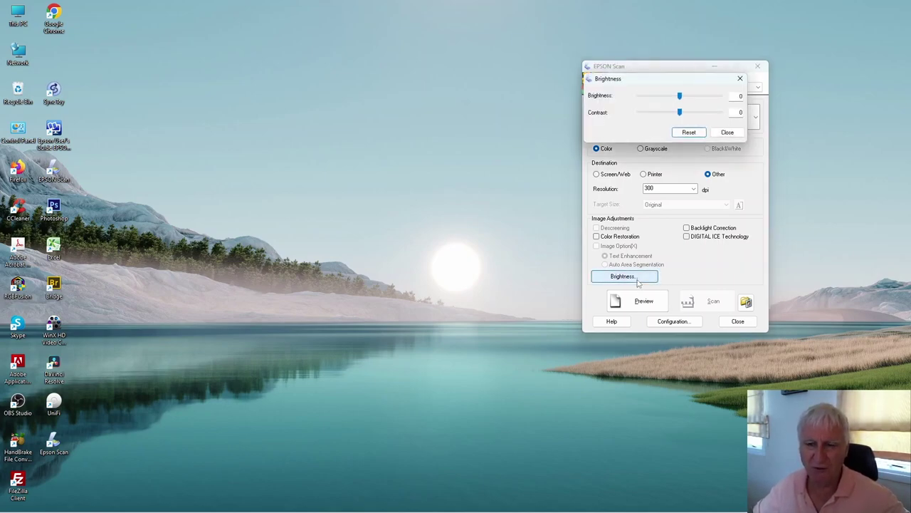
left_click(734, 133)
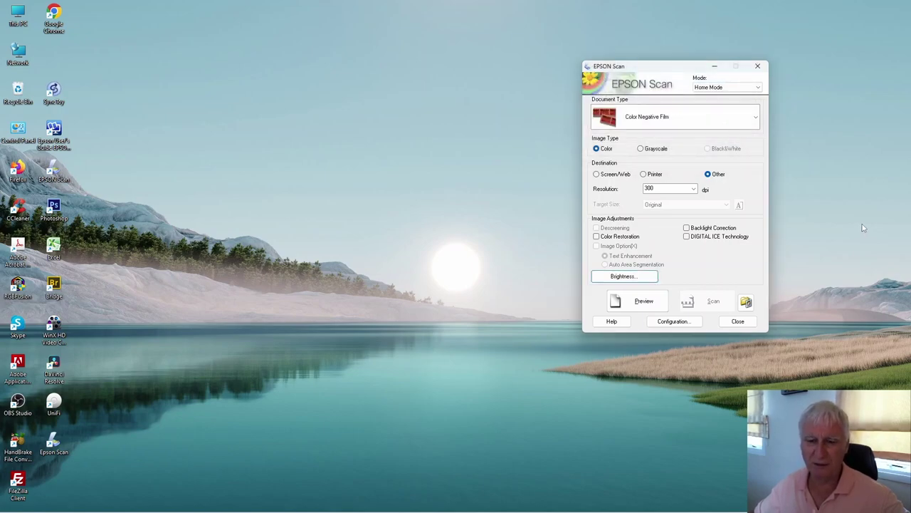
left_click(644, 302)
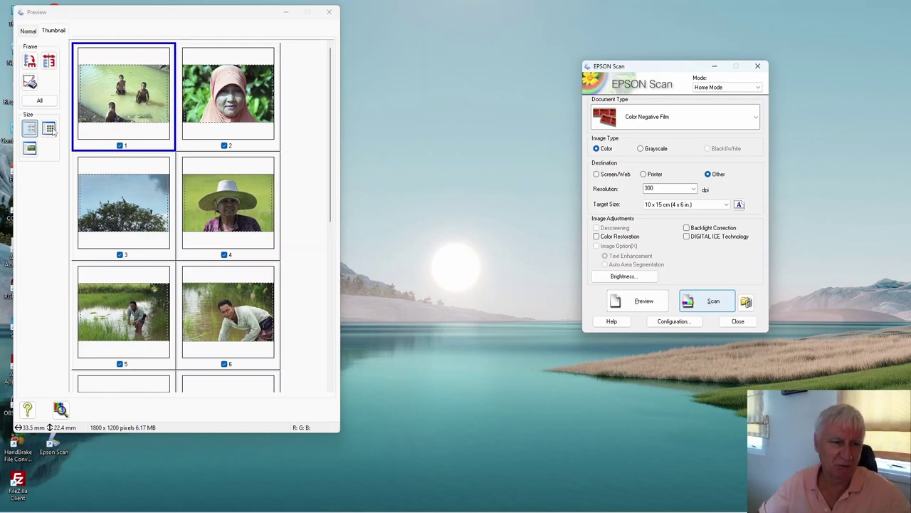
left_click(50, 130)
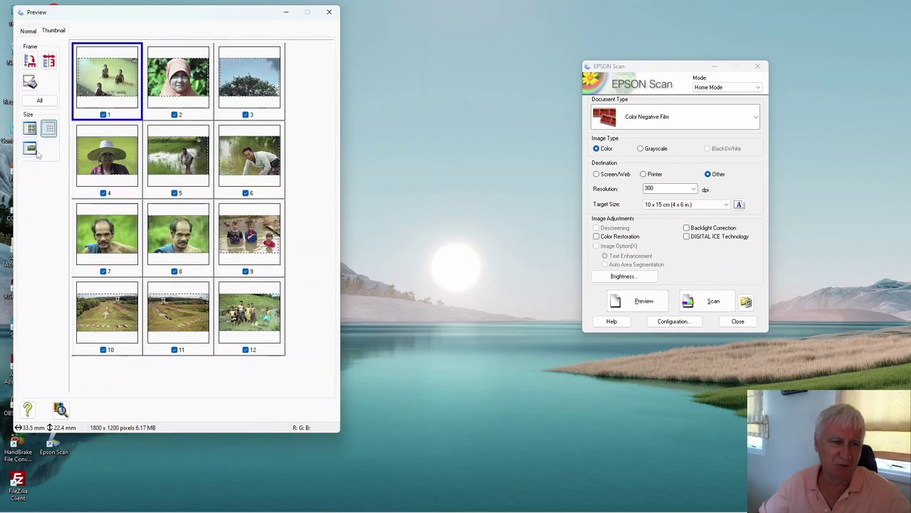
left_click(30, 148)
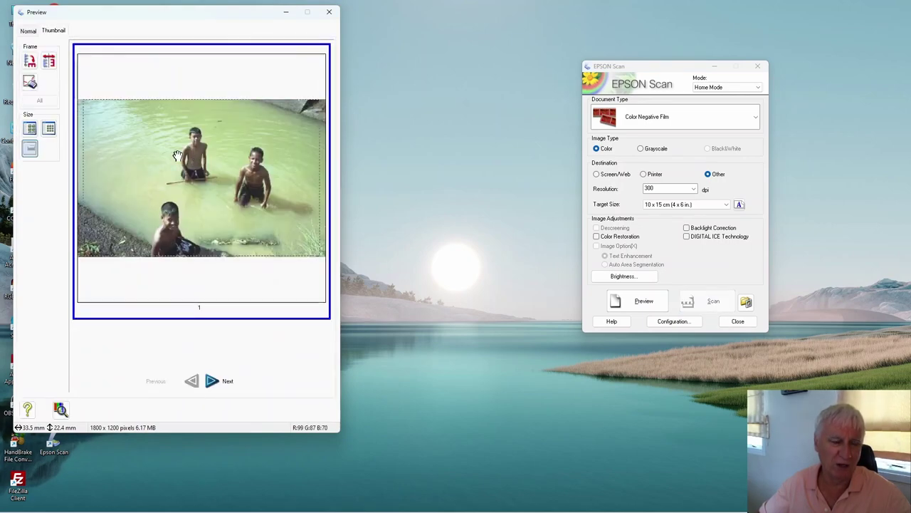
left_click(30, 128)
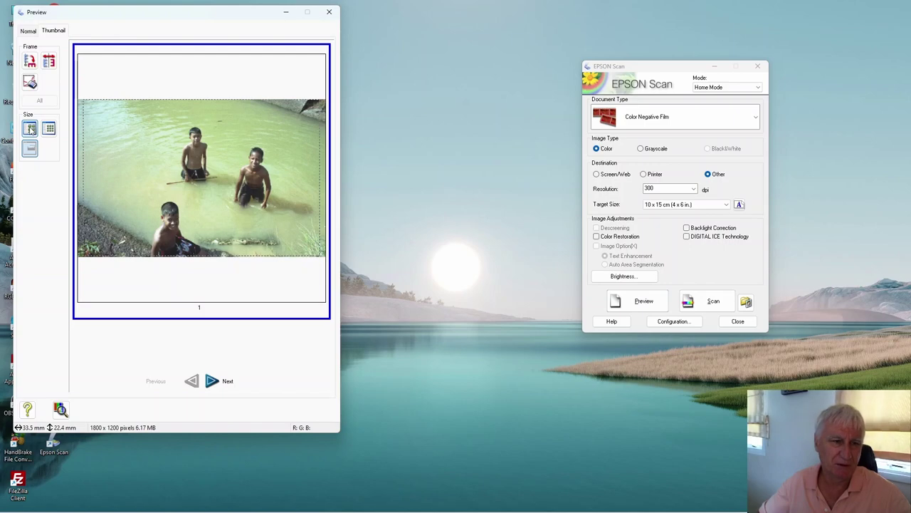
left_click(30, 62)
left_click(30, 62)
left_click(30, 63)
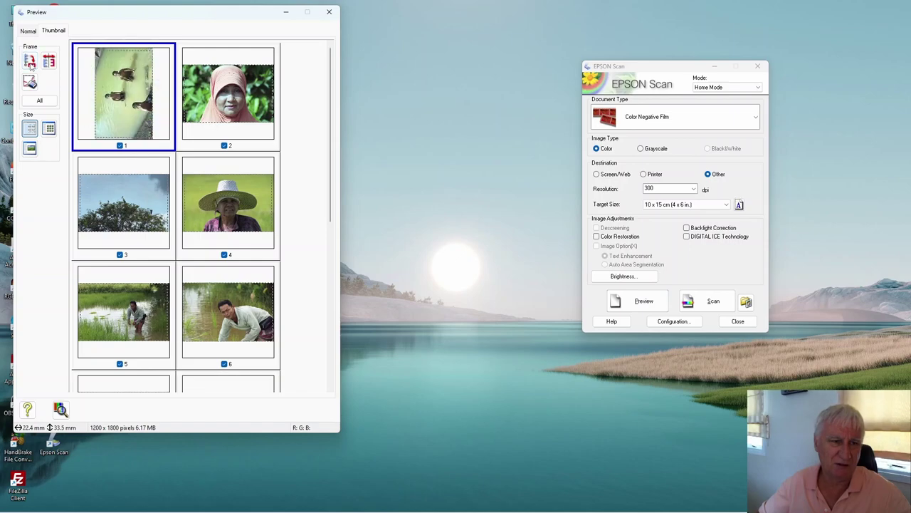
left_click(30, 63)
left_click(52, 63)
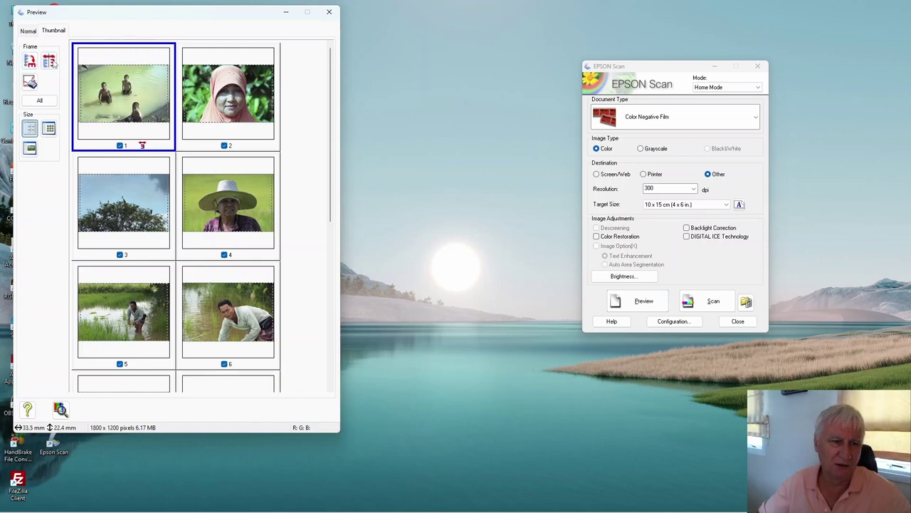
left_click(53, 64)
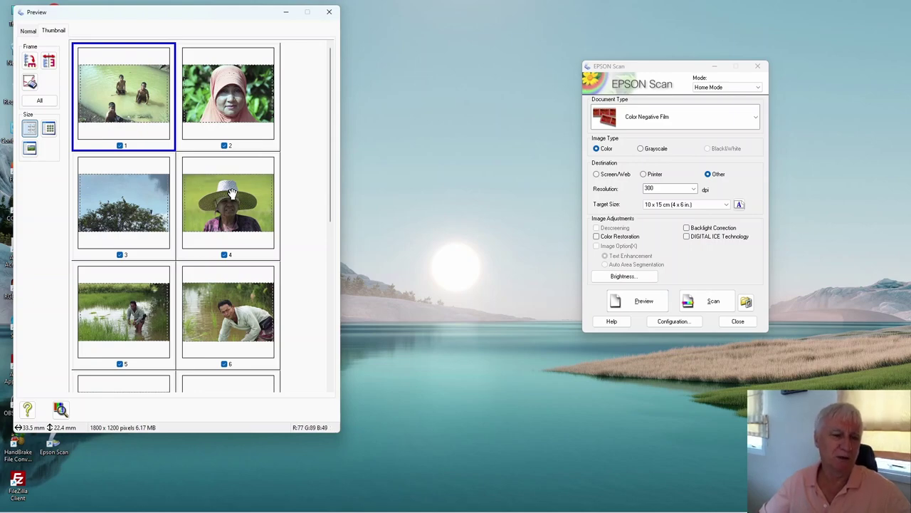
- Untick frames 1, 2, 3 and 6 in the preview thumbnails
scroll(242, 218, "down", 1)
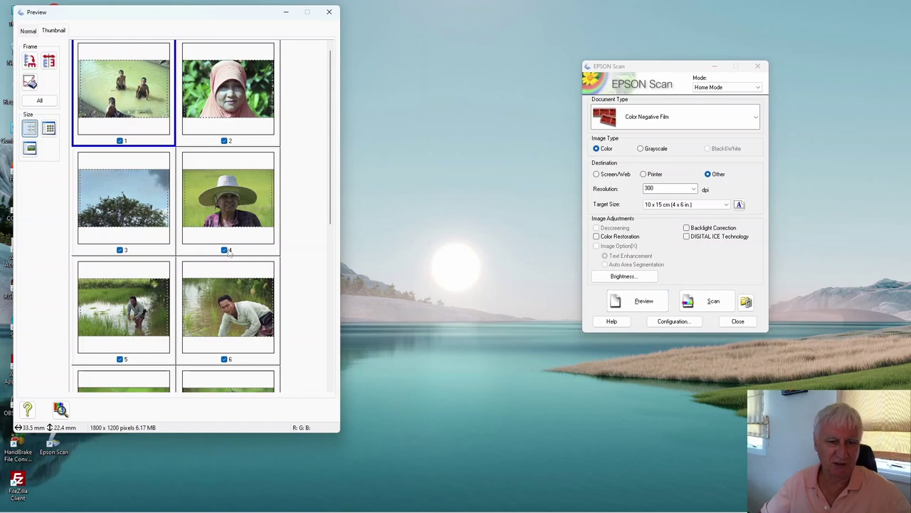
left_click(120, 141)
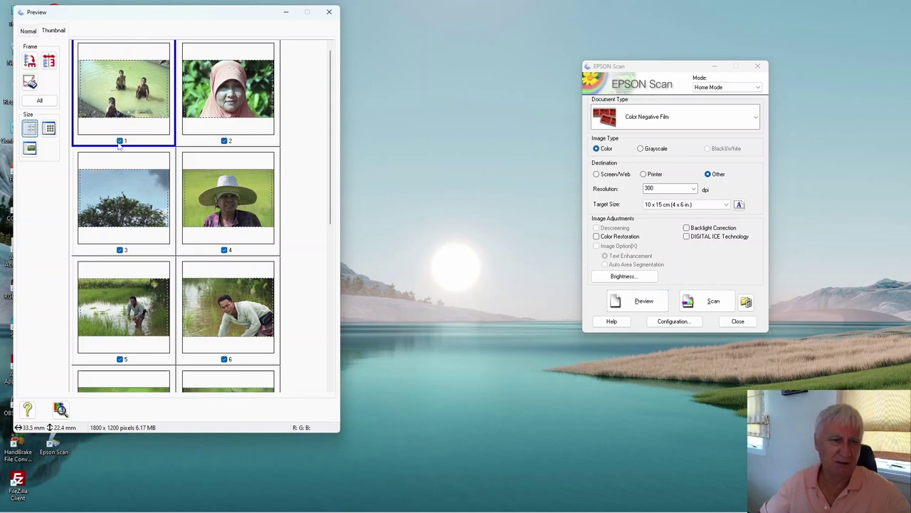
left_click(224, 141)
left_click(120, 250)
scroll(332, 175, "down", 5)
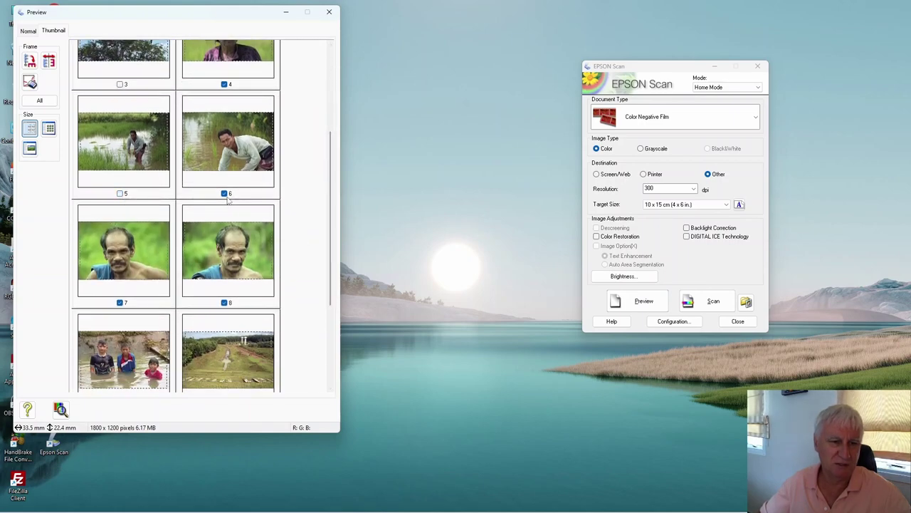
left_click(225, 193)
- Untick frames 7 through 12, leaving frame 4 selected for scanning
left_click(120, 303)
left_click(224, 303)
scroll(331, 258, "down", 5)
left_click(121, 251)
left_click(225, 252)
left_click(128, 361)
left_click(225, 361)
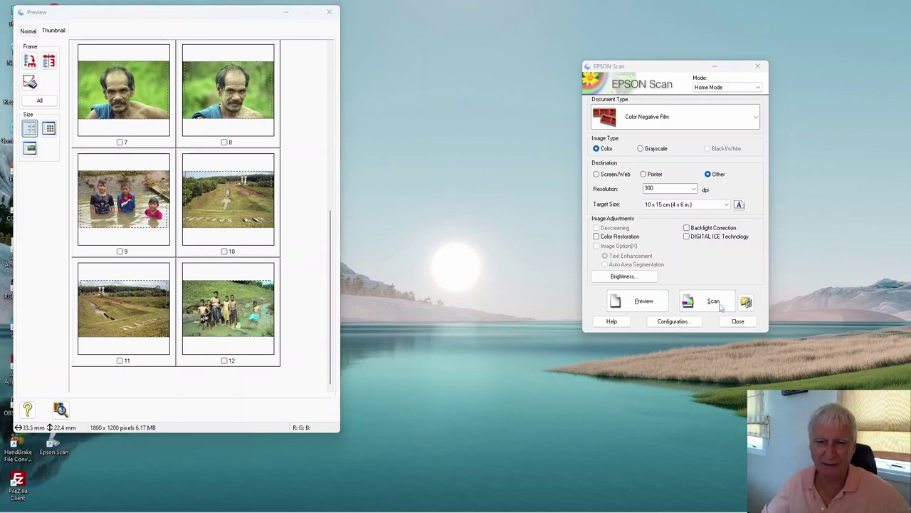
- Start the scan, bringing up File Save Settings: Multi-TIFF, prefix img, start number 018, scan folder
left_click(713, 301)
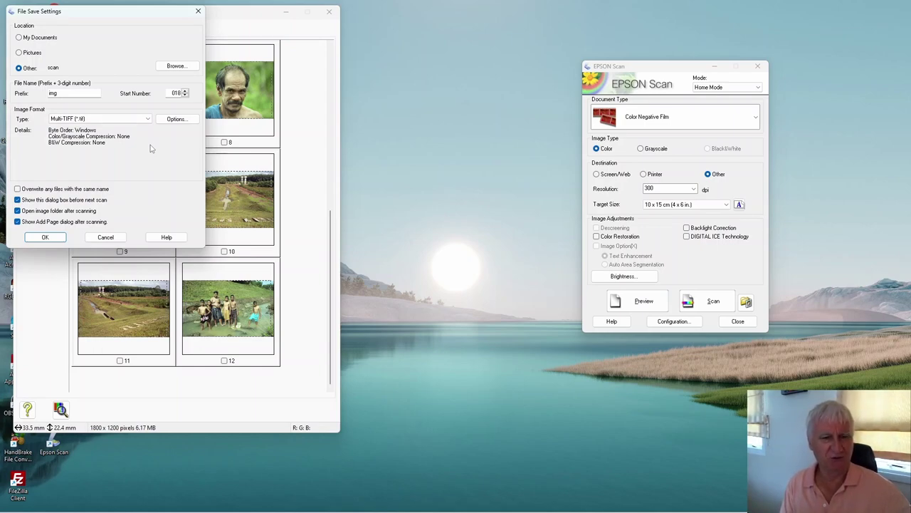
- Accept the save settings, scan frame 4, and save it as img018.tif without adding pages
left_click(45, 239)
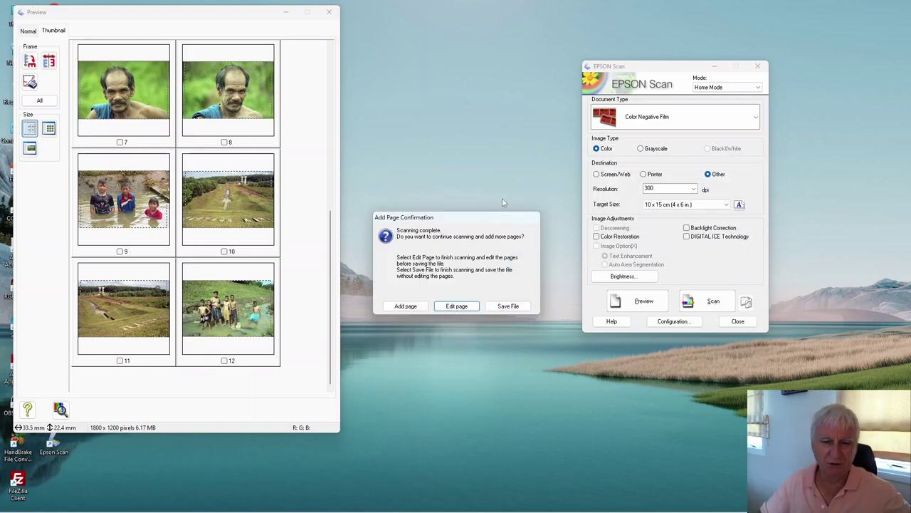
left_click(507, 306)
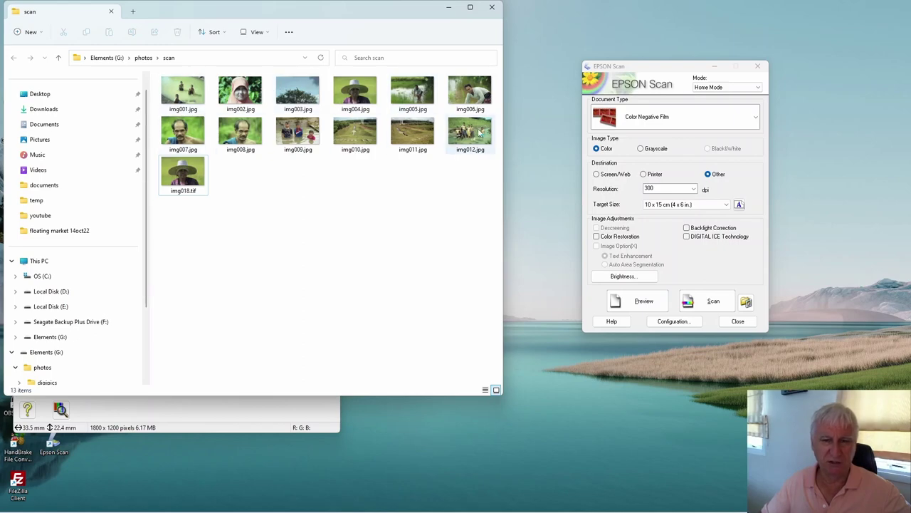
- Check that the scan folder now holds img018.tif alongside the twelve JPEG film scans
mouse_move(479, 131)
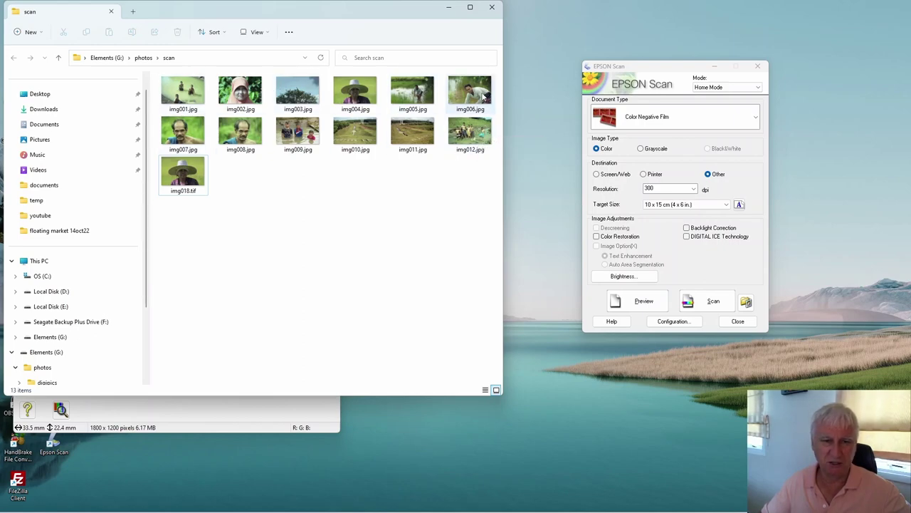